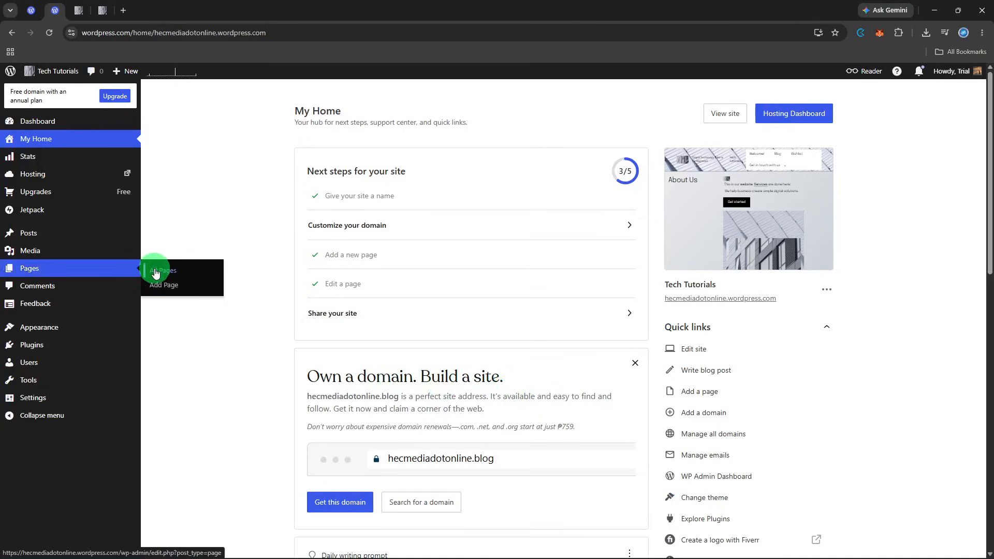
Open the list of all site pages, then switch to the open editor for the "Get in touch with us" page
{"action": "left_click", "coordinate": [156, 273]}
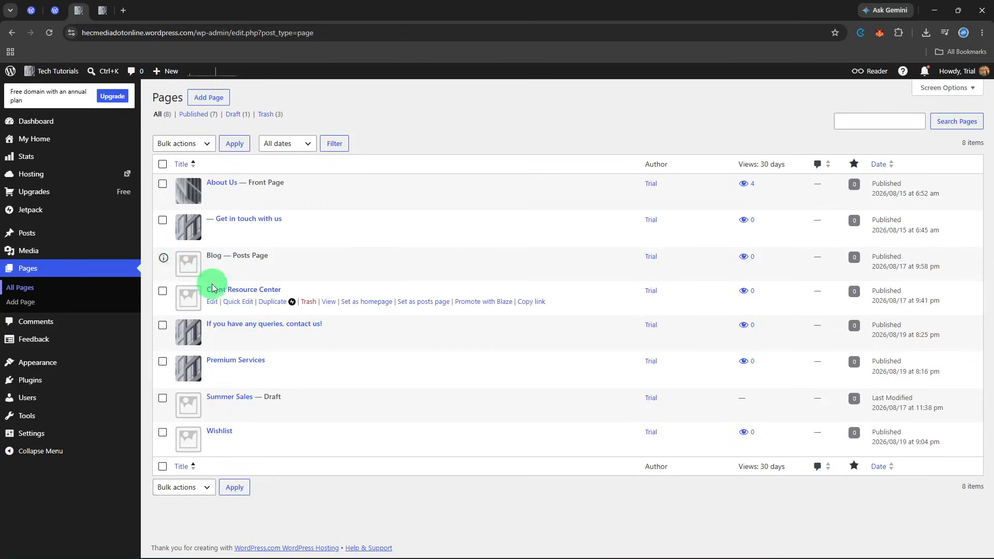
{"action": "key", "text": "ctrl+Tab"}
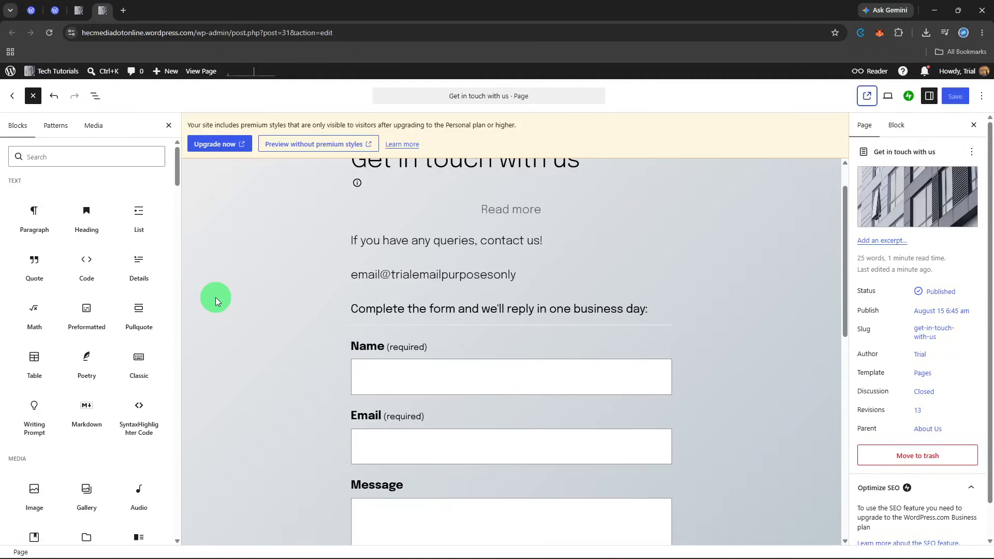
{"action": "scroll", "coordinate": [284, 309], "scroll_direction": "up", "scroll_amount": 2}
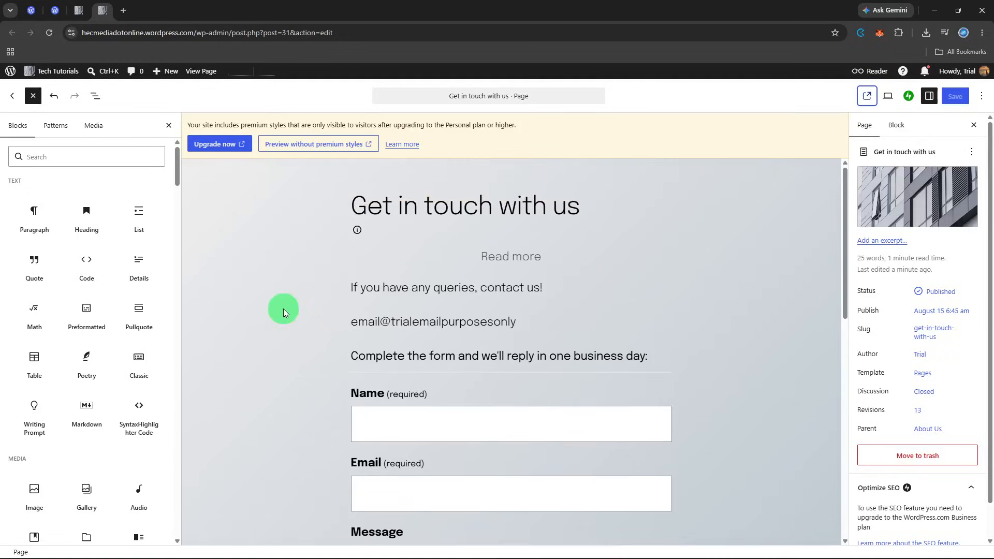
Select the contact form's "Send message" button and show it in the page's block List View
{"action": "left_click", "coordinate": [388, 332]}
{"action": "scroll", "coordinate": [389, 342], "scroll_direction": "down", "scroll_amount": 6}
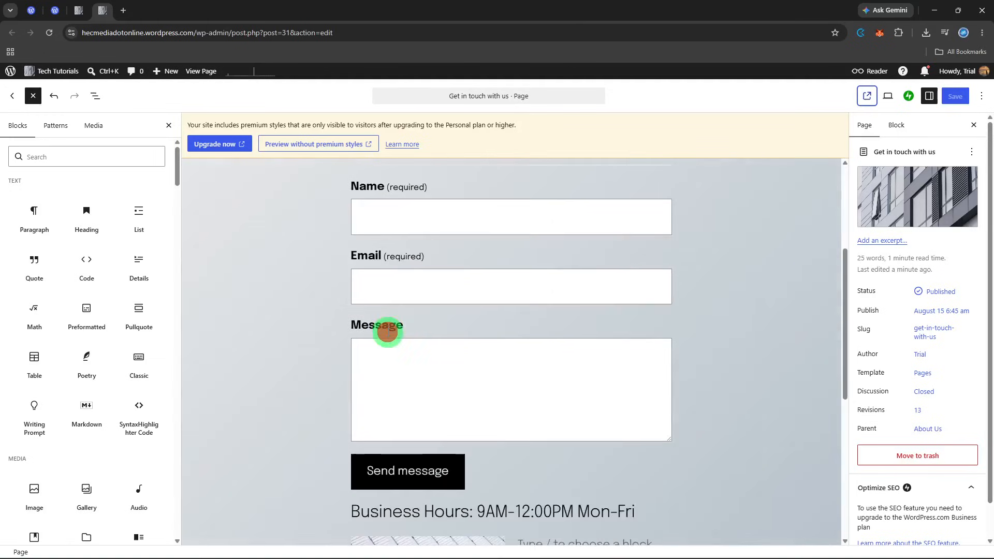
{"action": "left_click", "coordinate": [392, 364]}
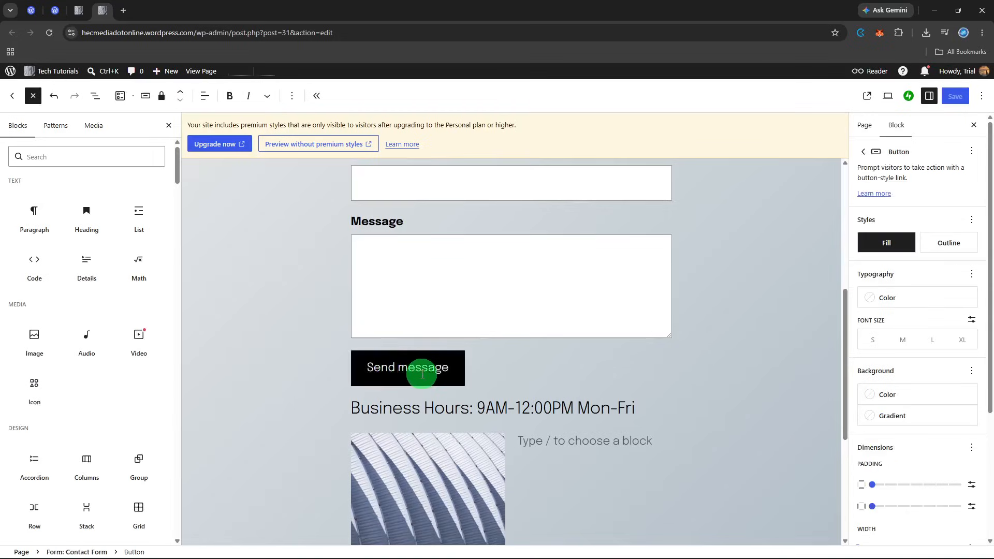
{"action": "left_click", "coordinate": [449, 367]}
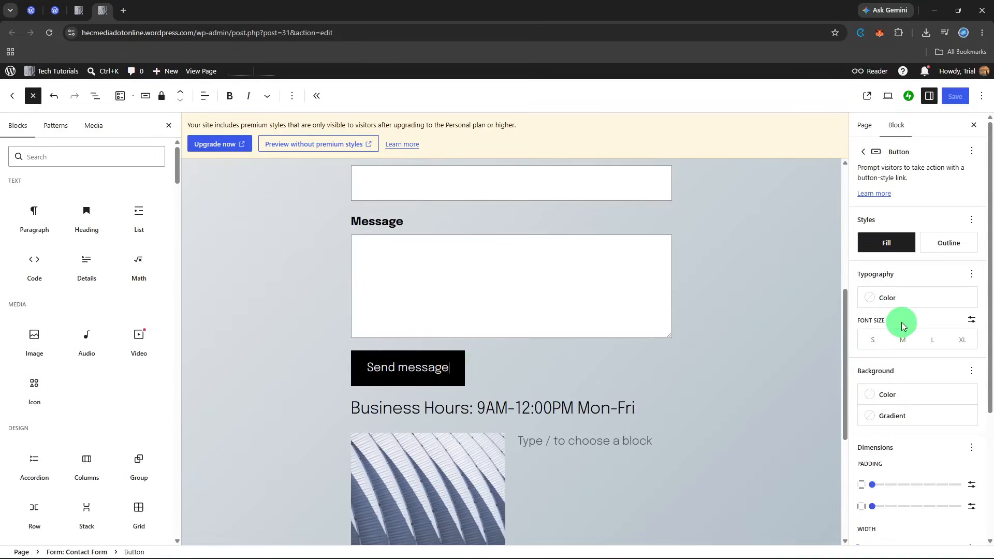
{"action": "scroll", "coordinate": [903, 323], "scroll_direction": "down", "scroll_amount": 1}
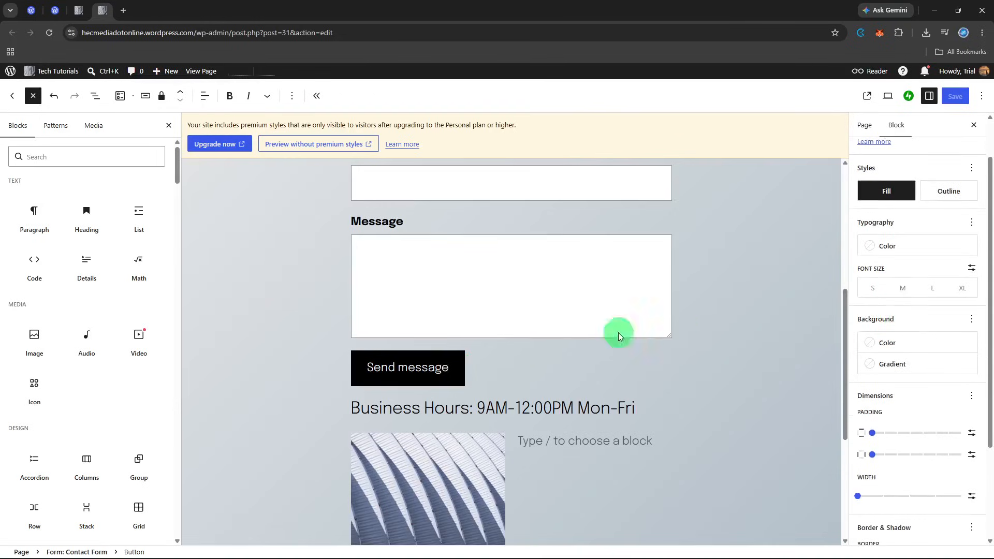
{"action": "left_click", "coordinate": [100, 107]}
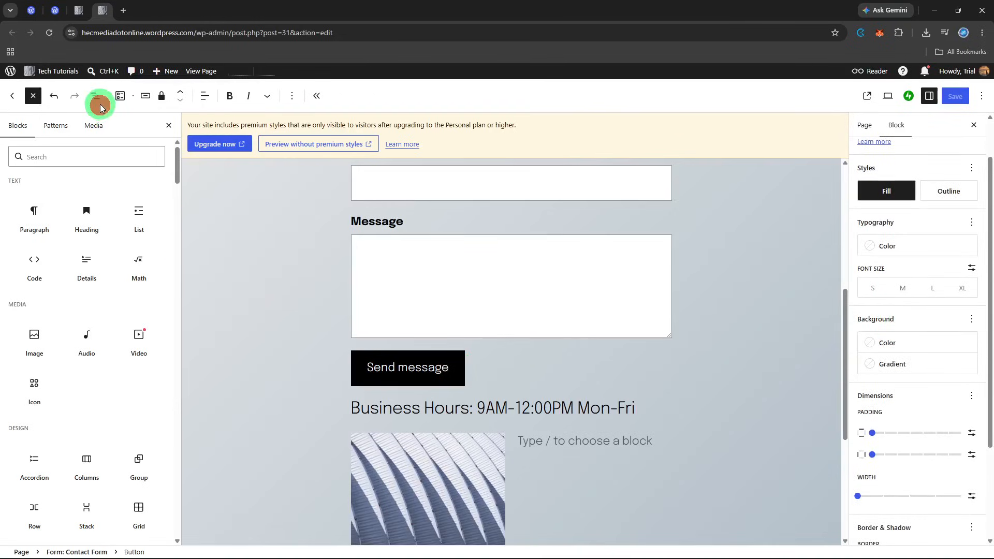
{"action": "left_click", "coordinate": [94, 96]}
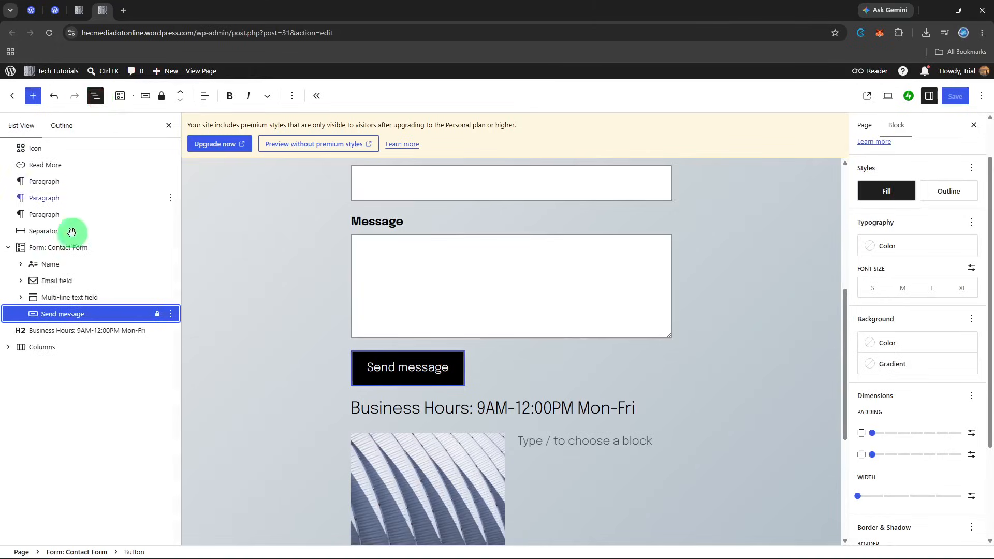
{"action": "left_click", "coordinate": [70, 314]}
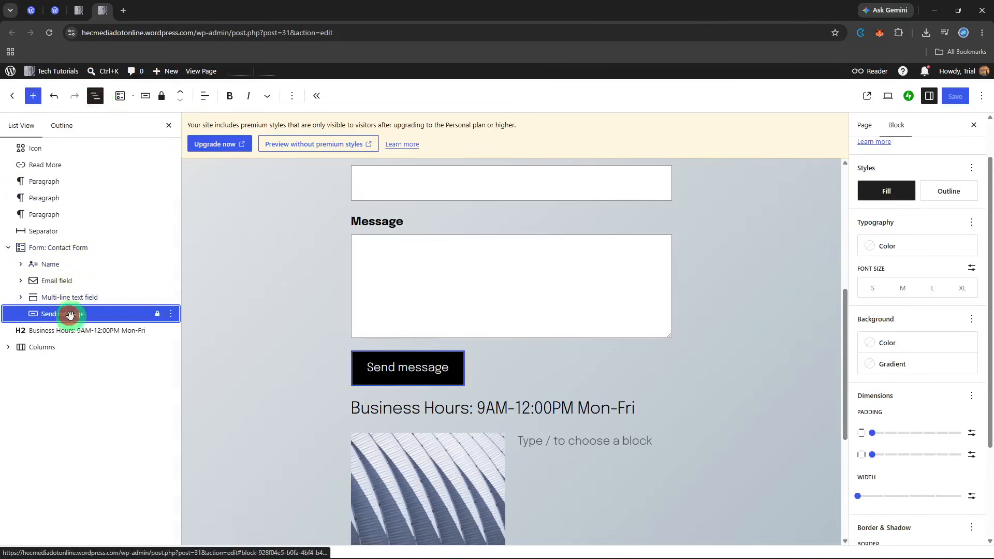
Replace the contact form button's text with "Learn more"
{"action": "left_click", "coordinate": [435, 361]}
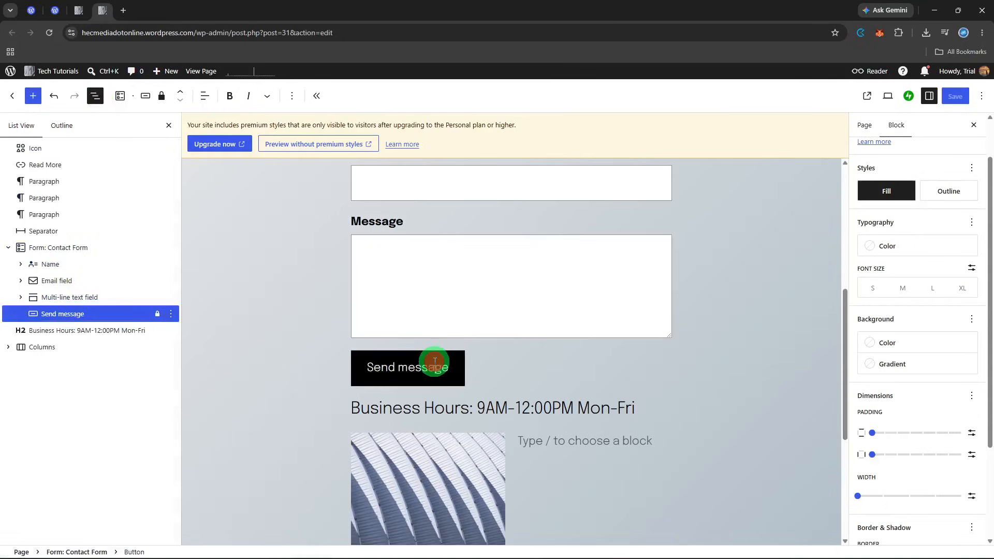
{"action": "left_click", "coordinate": [448, 368]}
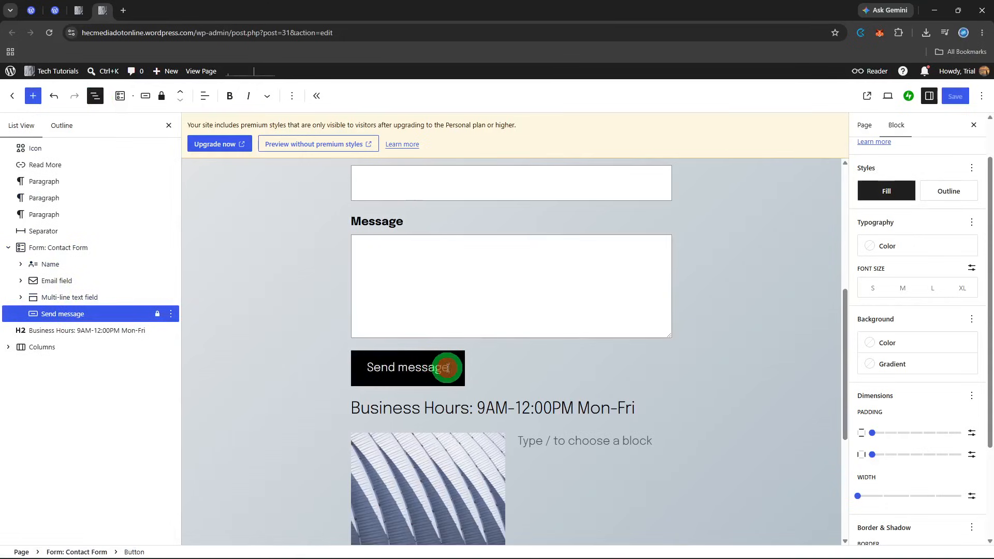
{"action": "left_click_drag", "start_coordinate": [448, 369], "coordinate": [361, 356]}
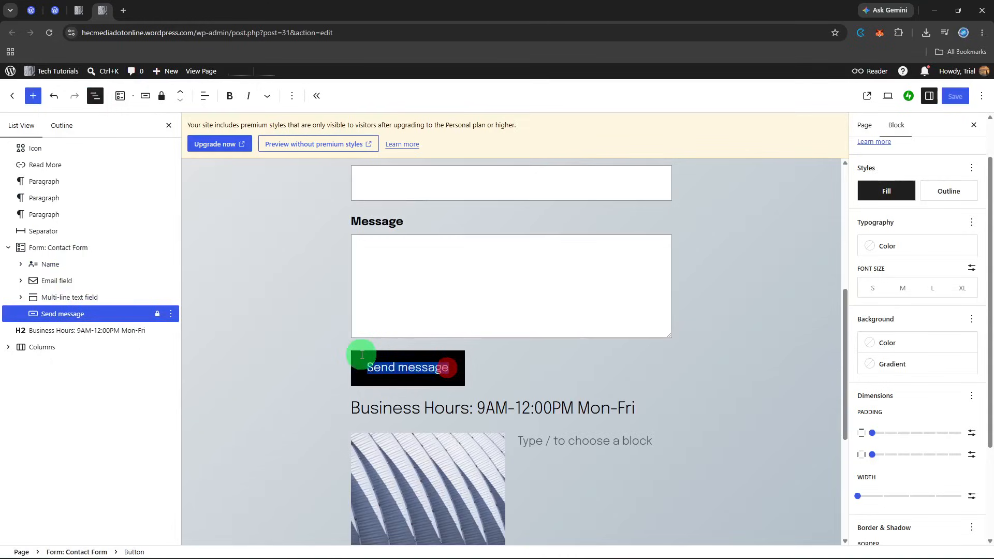
{"action": "key", "text": "BackSpace"}
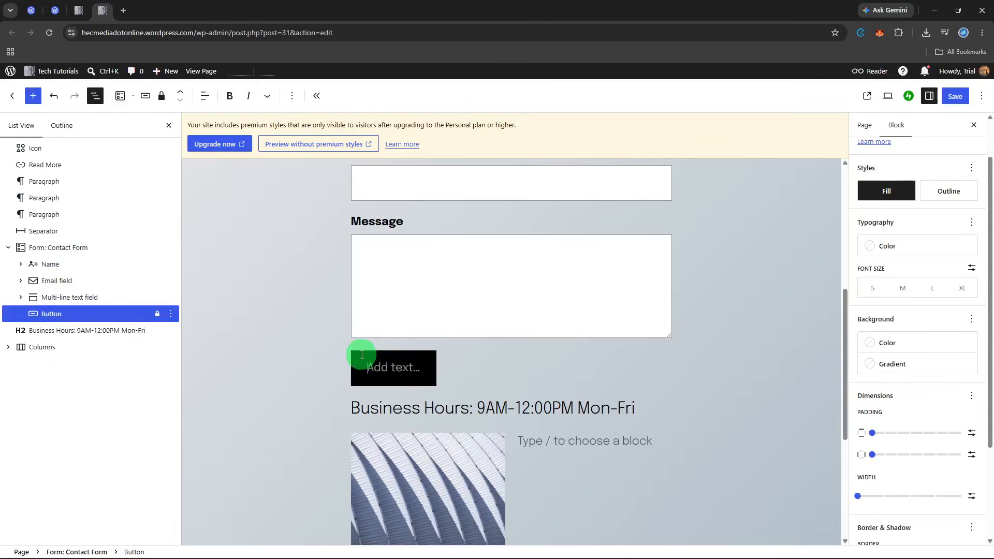
{"action": "type", "text": "Lear"}
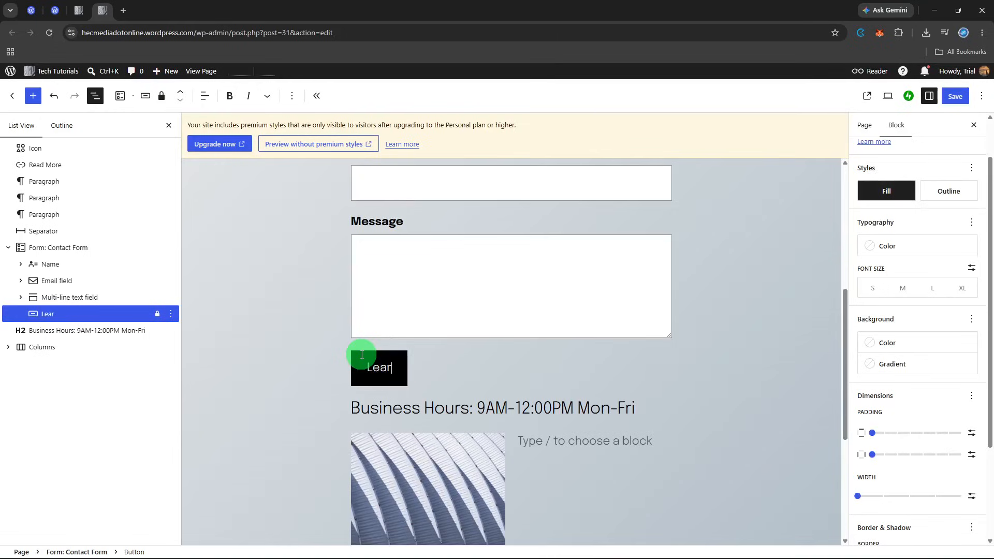
{"action": "type", "text": "n more"}
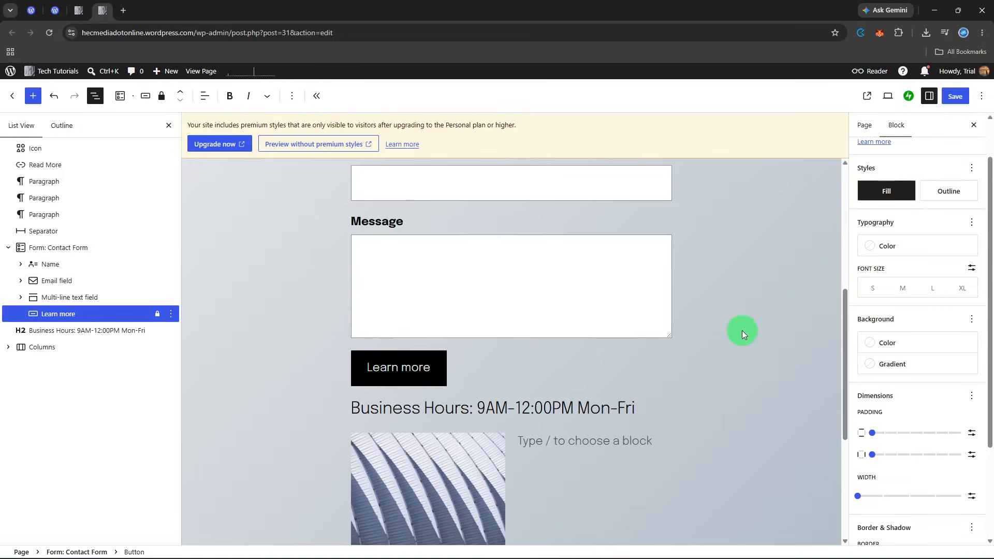
Set the "Learn more" button's background to a custom dark blue, starting from the Vivid cyan blue swatch
{"action": "scroll", "coordinate": [742, 331], "scroll_direction": "down", "scroll_amount": 5}
{"action": "scroll", "coordinate": [741, 330], "scroll_direction": "up", "scroll_amount": 4}
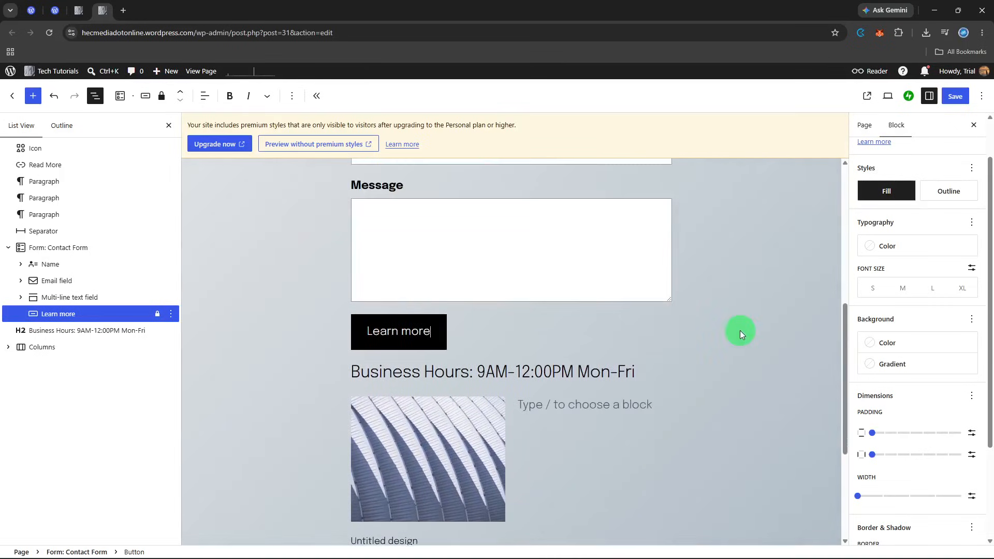
{"action": "scroll", "coordinate": [740, 333], "scroll_direction": "down", "scroll_amount": 3}
{"action": "scroll", "coordinate": [740, 331], "scroll_direction": "up", "scroll_amount": 1}
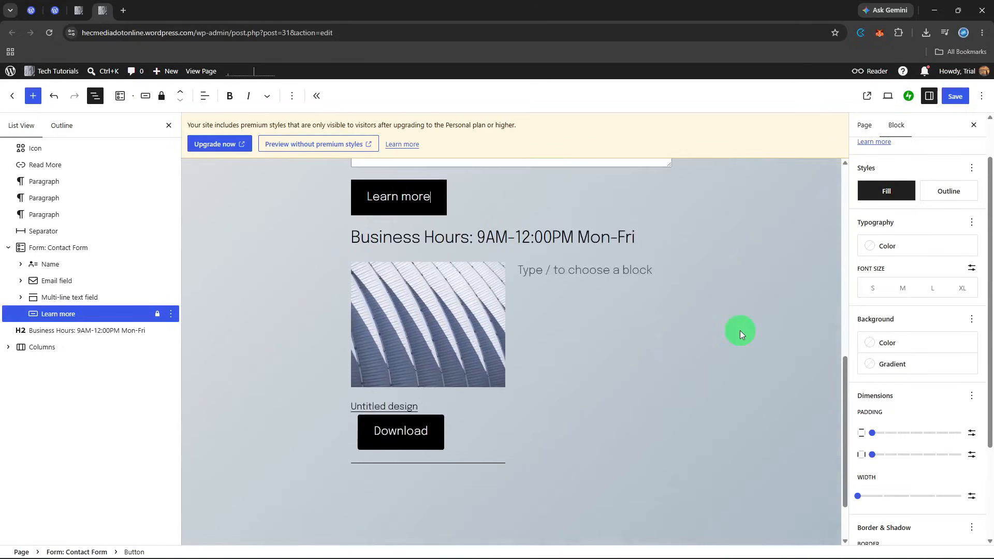
{"action": "left_click", "coordinate": [950, 107]}
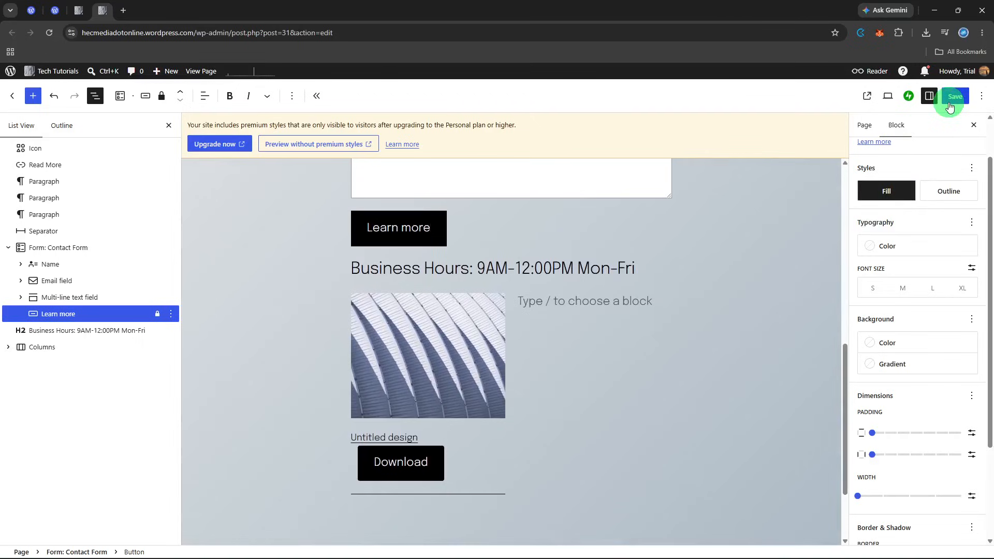
{"action": "scroll", "coordinate": [943, 255], "scroll_direction": "down", "scroll_amount": 1}
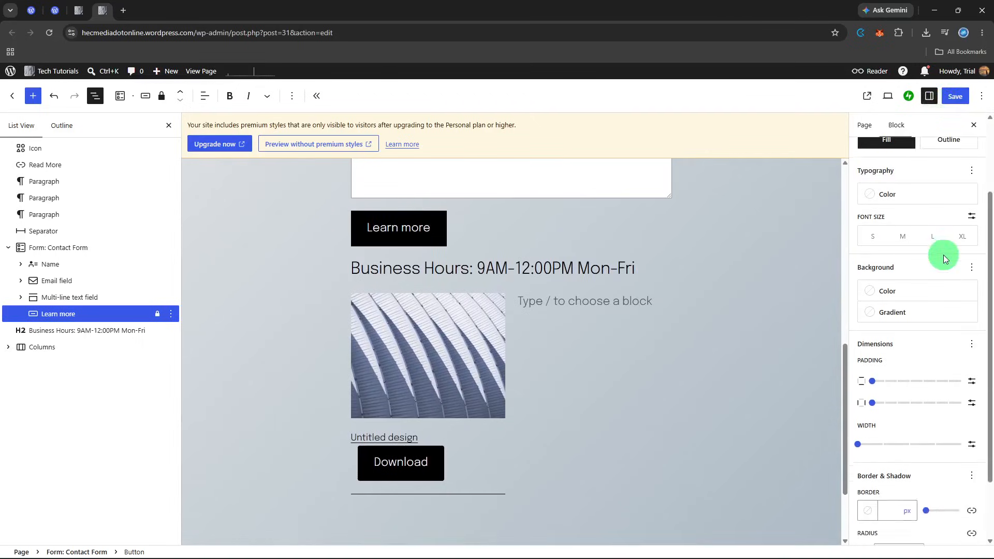
{"action": "scroll", "coordinate": [943, 255], "scroll_direction": "up", "scroll_amount": 1}
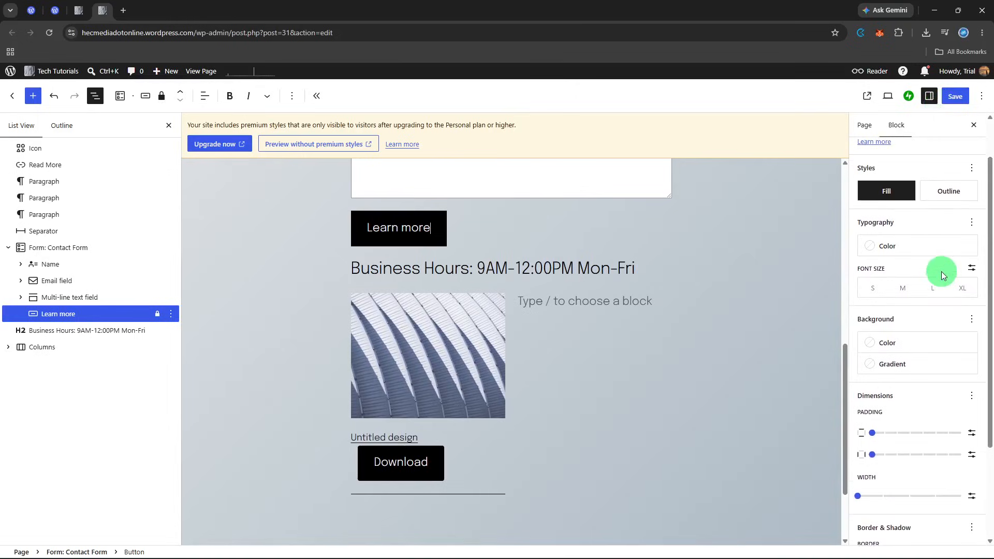
{"action": "left_click", "coordinate": [928, 343]}
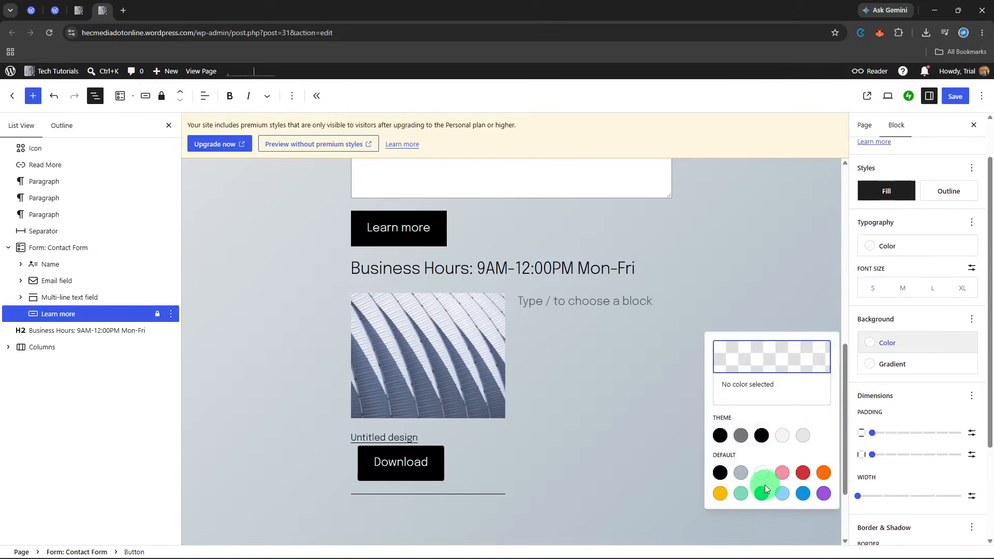
{"action": "left_click", "coordinate": [797, 495]}
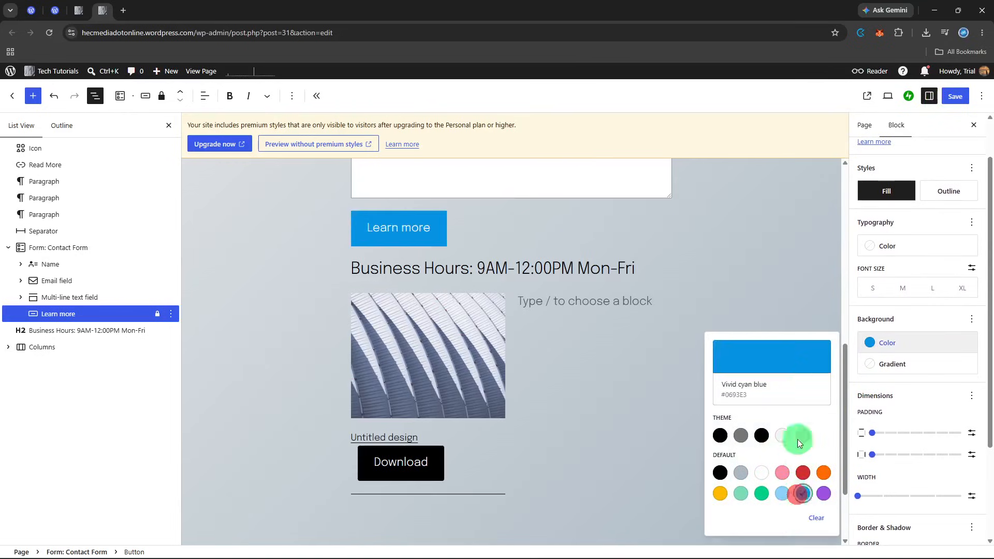
{"action": "left_click", "coordinate": [789, 367]}
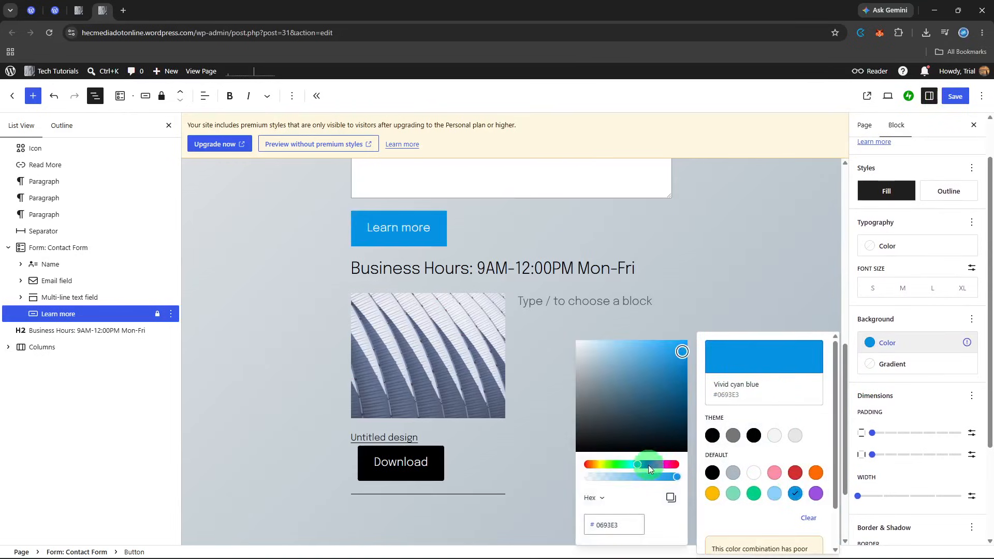
{"action": "left_click_drag", "start_coordinate": [635, 465], "coordinate": [655, 468]}
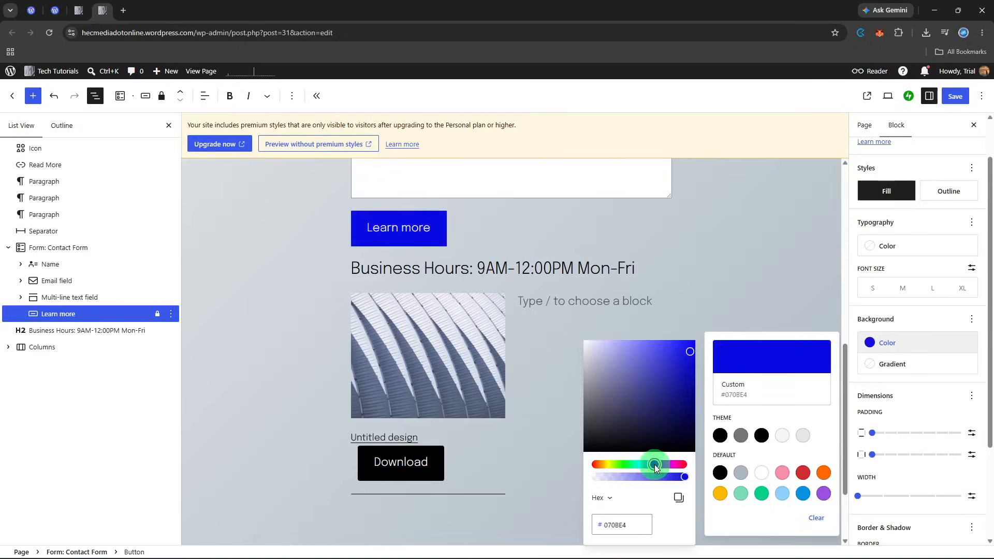
{"action": "left_click_drag", "start_coordinate": [687, 348], "coordinate": [675, 373]}
{"action": "left_click", "coordinate": [757, 276]}
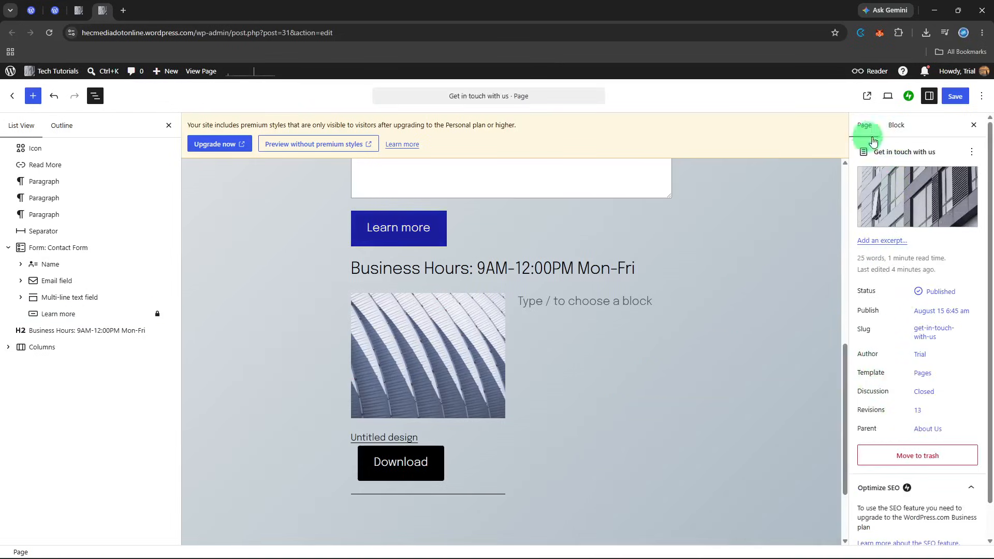
Give the "Learn more" button a 2 px border and set its corner radius to 0 px
{"action": "left_click", "coordinate": [397, 240]}
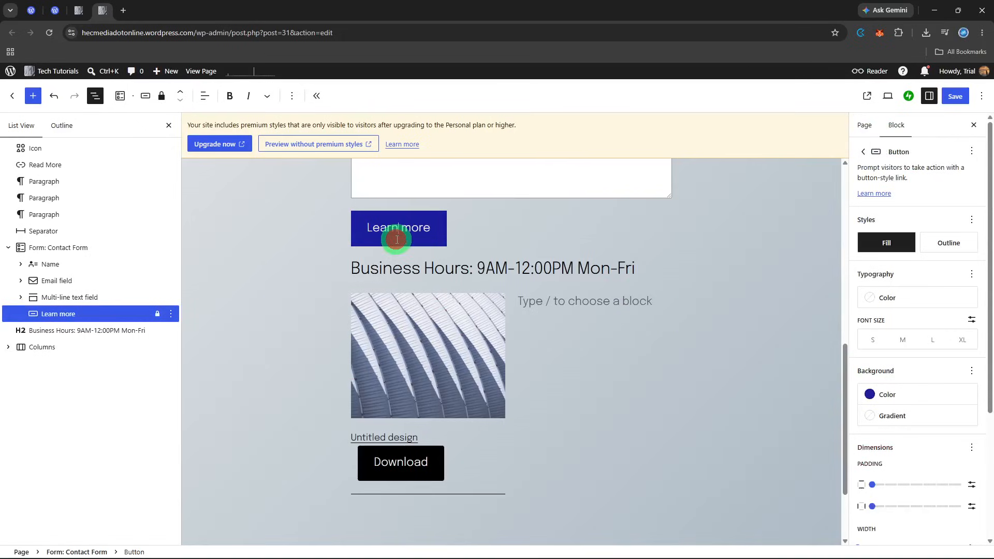
{"action": "scroll", "coordinate": [902, 426], "scroll_direction": "down", "scroll_amount": 3}
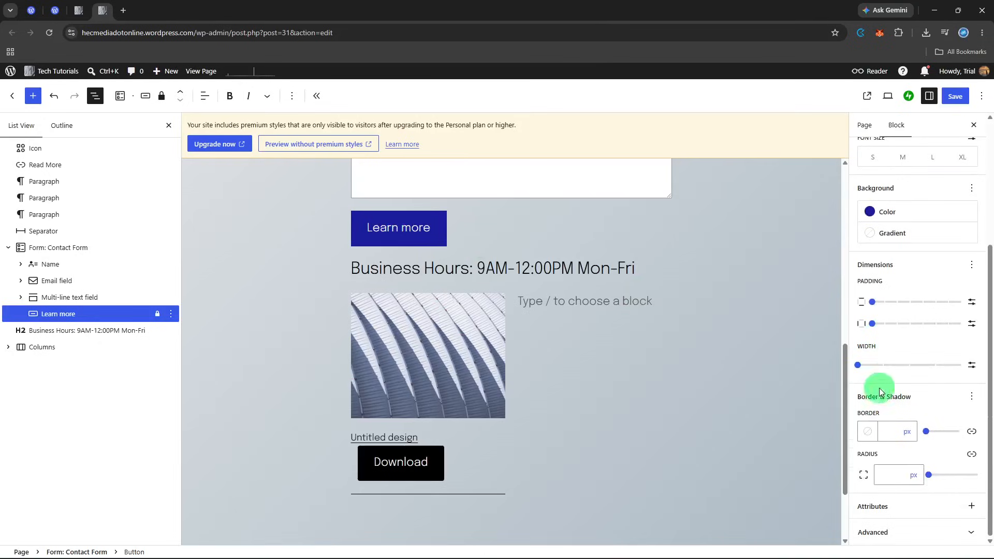
{"action": "left_click", "coordinate": [927, 437]}
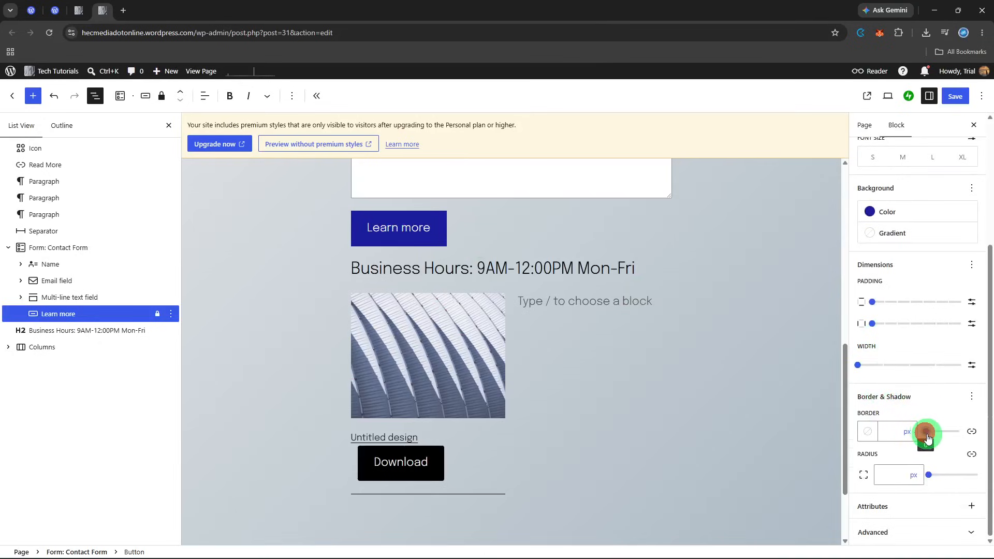
{"action": "left_click_drag", "start_coordinate": [928, 438], "coordinate": [928, 438]}
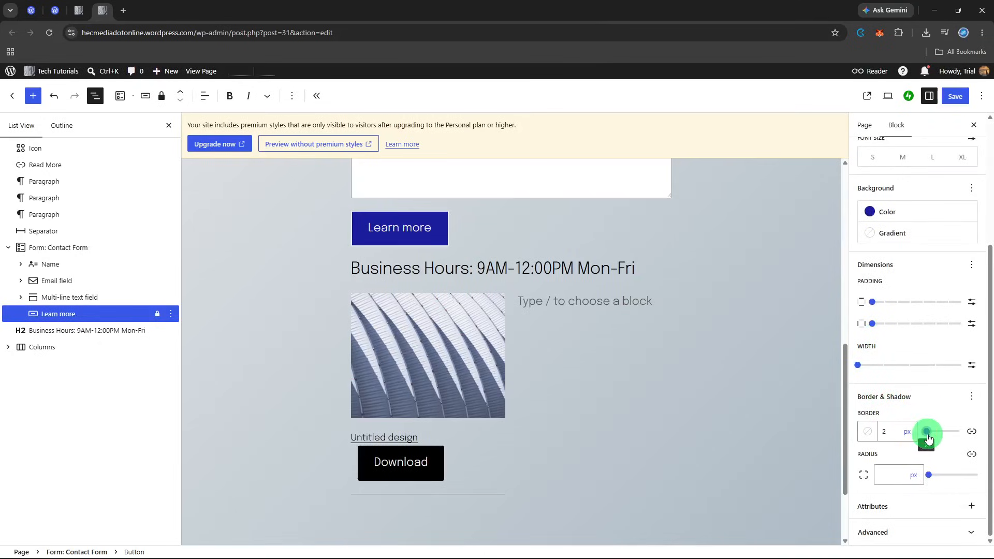
{"action": "left_click", "coordinate": [935, 477]}
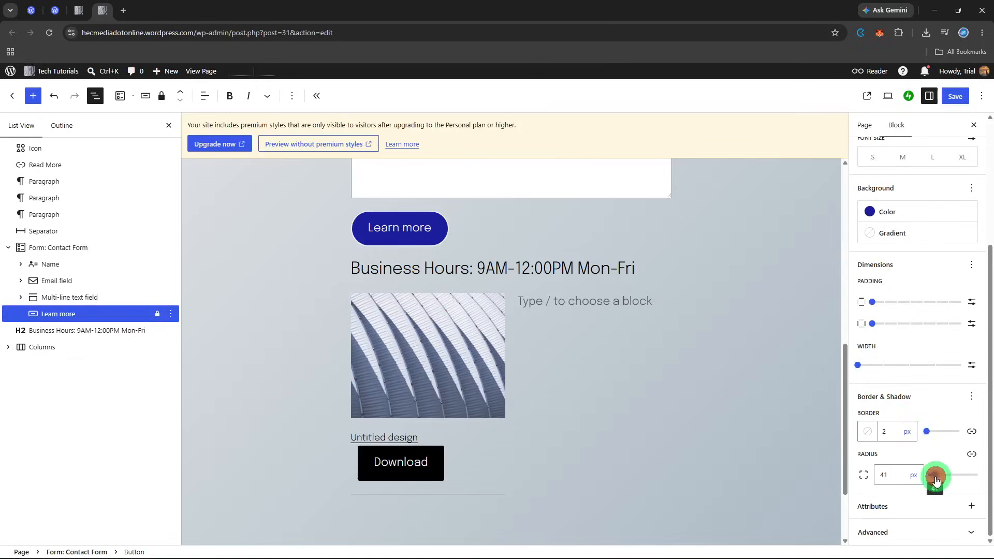
{"action": "left_click_drag", "start_coordinate": [936, 480], "coordinate": [931, 479]}
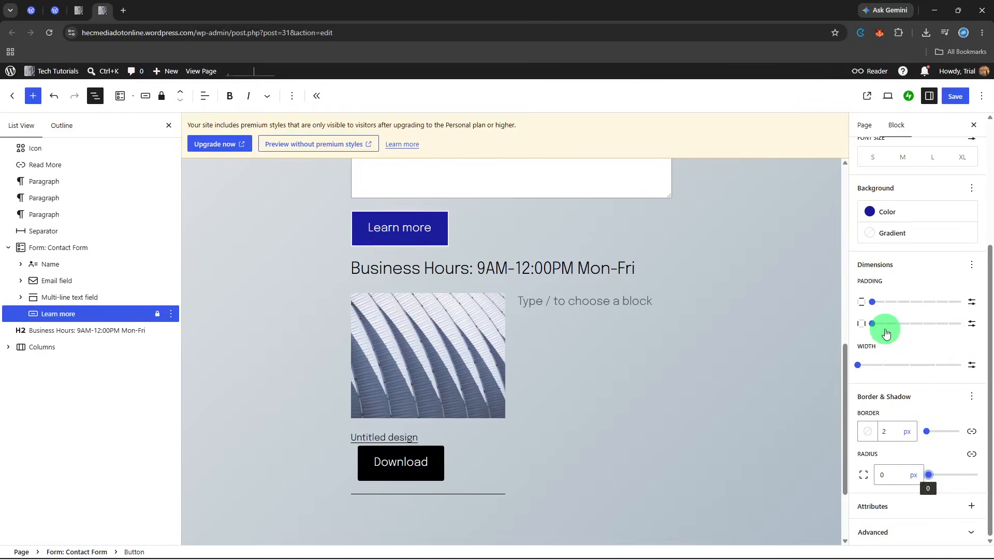
Try 2X-Small padding on the "Learn more" button, then set both its vertical and horizontal padding to None
{"action": "left_click", "coordinate": [885, 325]}
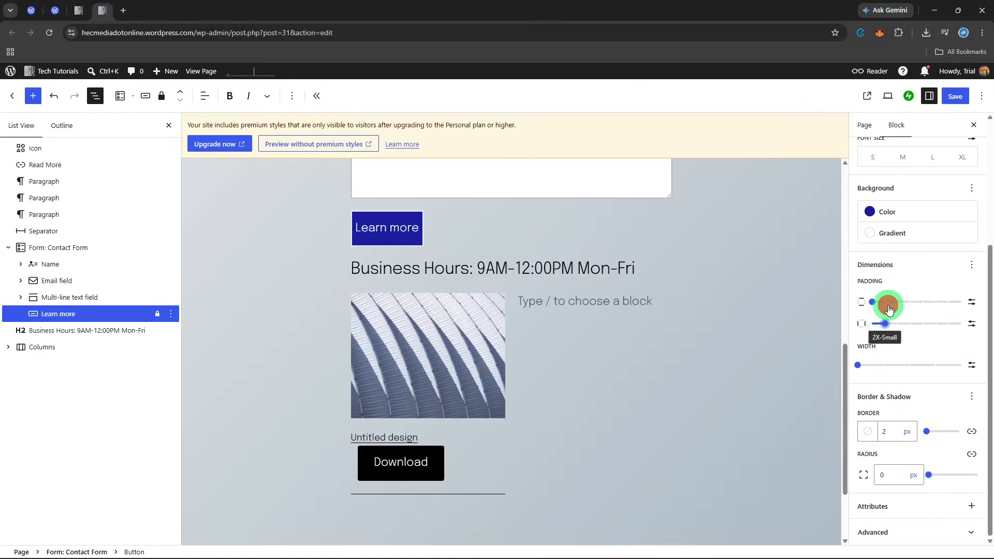
{"action": "left_click", "coordinate": [888, 305]}
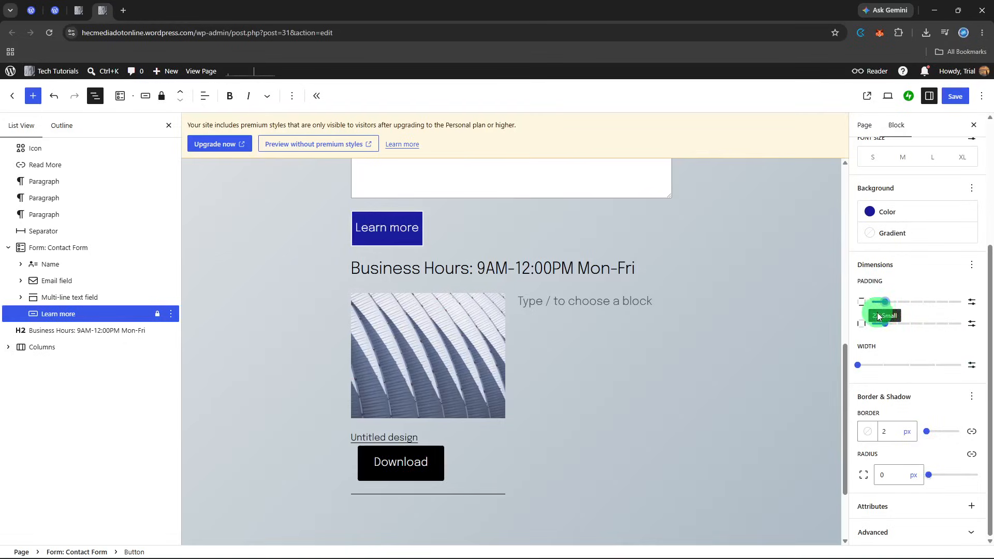
{"action": "left_click", "coordinate": [874, 304]}
{"action": "left_click", "coordinate": [877, 327]}
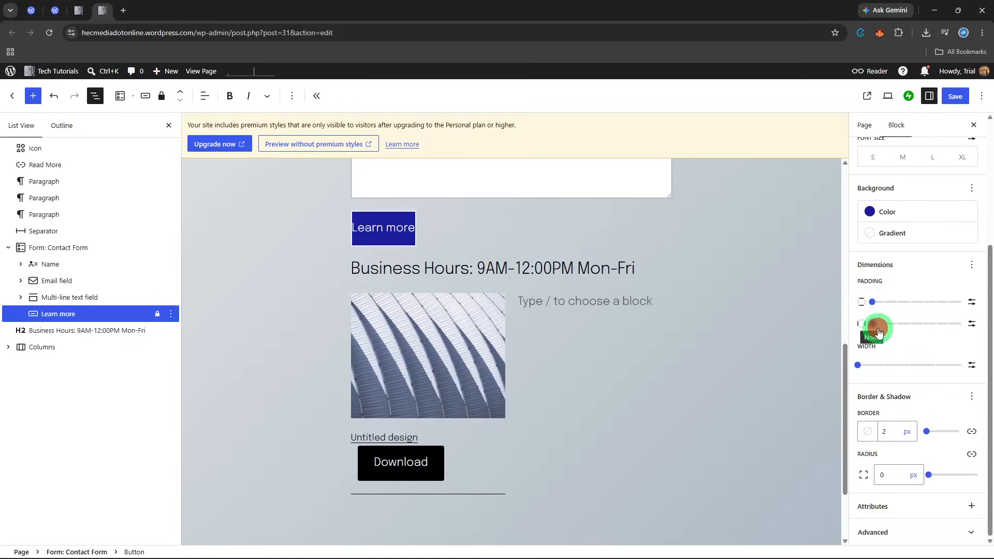
Try X-Small padding on the "Learn more" button, and settle on Small for both its vertical and horizontal padding
{"action": "left_click", "coordinate": [896, 302]}
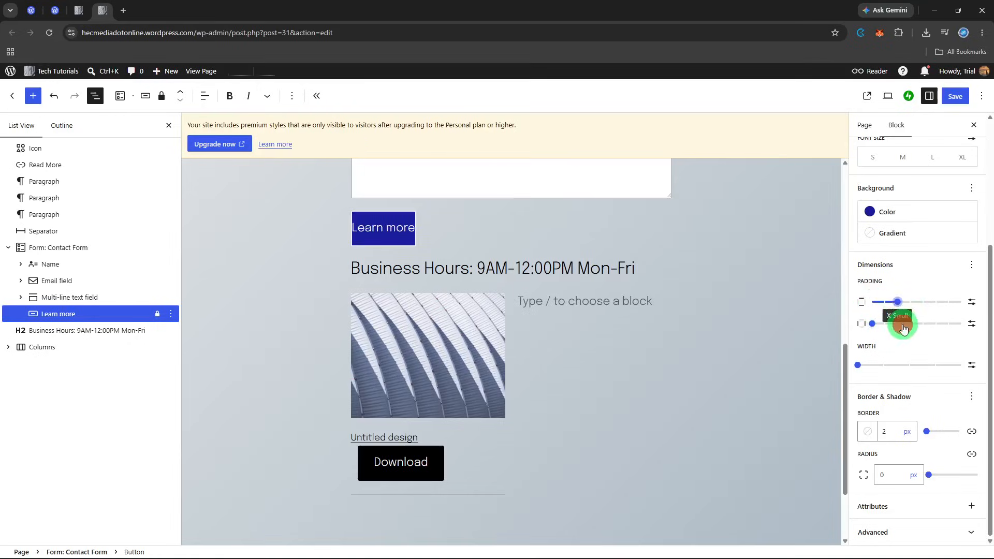
{"action": "left_click", "coordinate": [903, 327]}
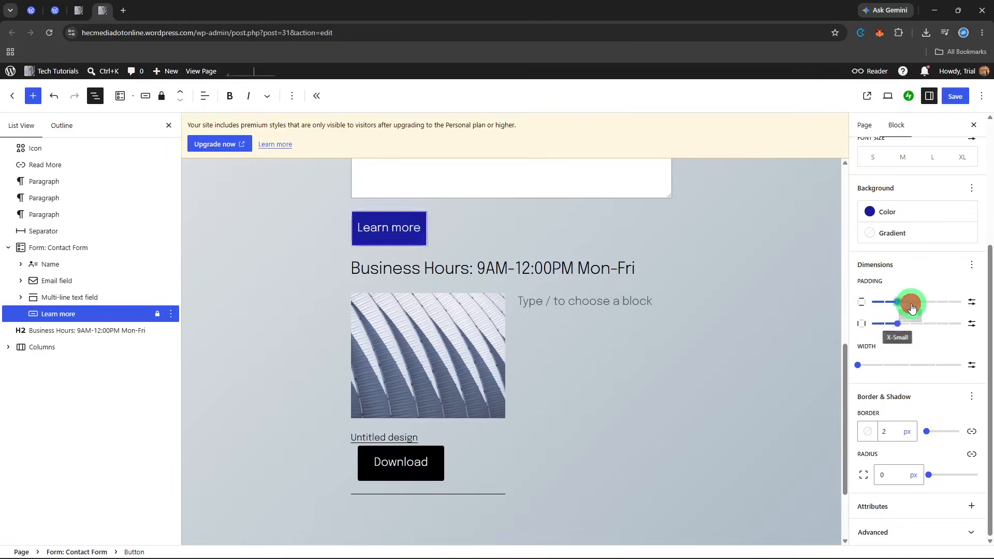
{"action": "left_click", "coordinate": [911, 306]}
{"action": "left_click", "coordinate": [912, 325]}
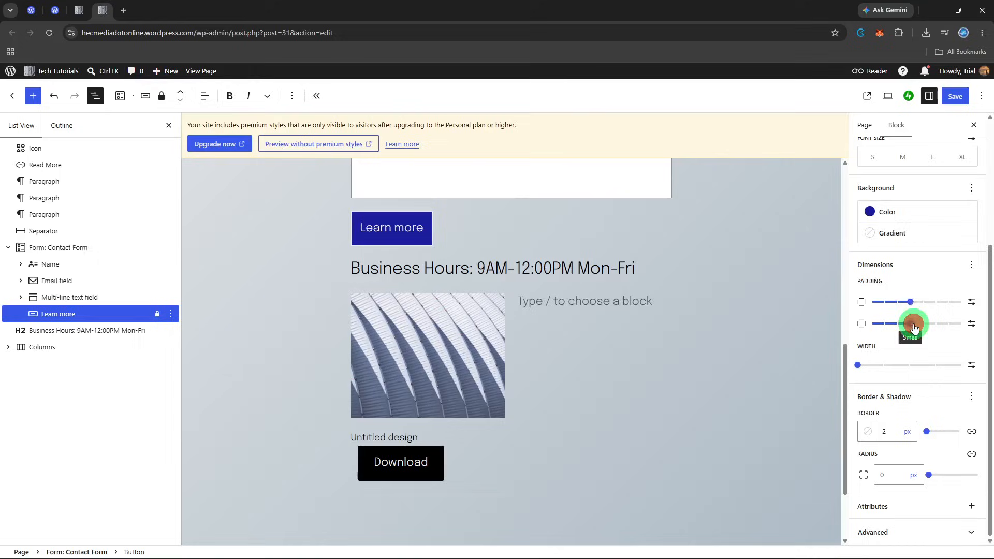
Align the "Learn more" button's text to the center
{"action": "scroll", "coordinate": [913, 361], "scroll_direction": "up", "scroll_amount": 3}
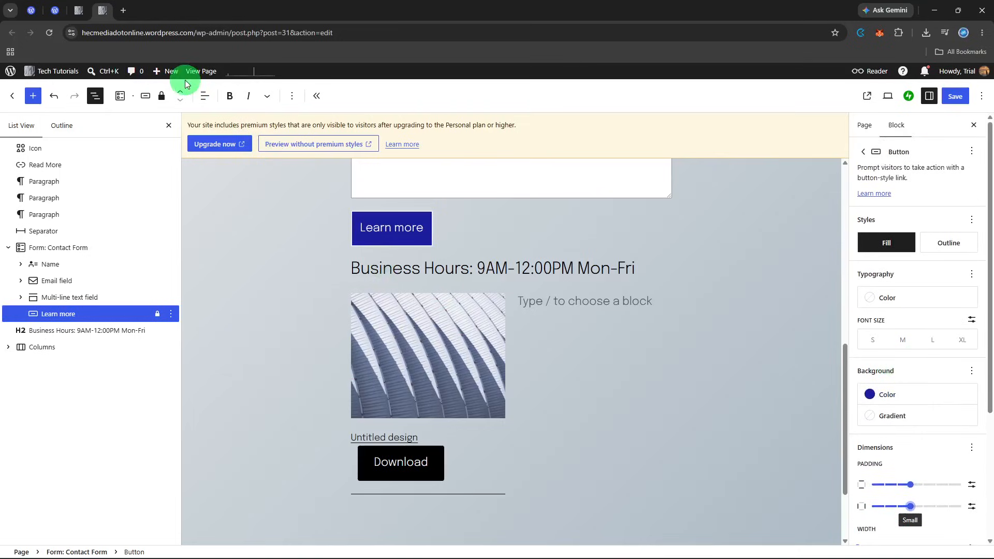
{"action": "left_click", "coordinate": [201, 95]}
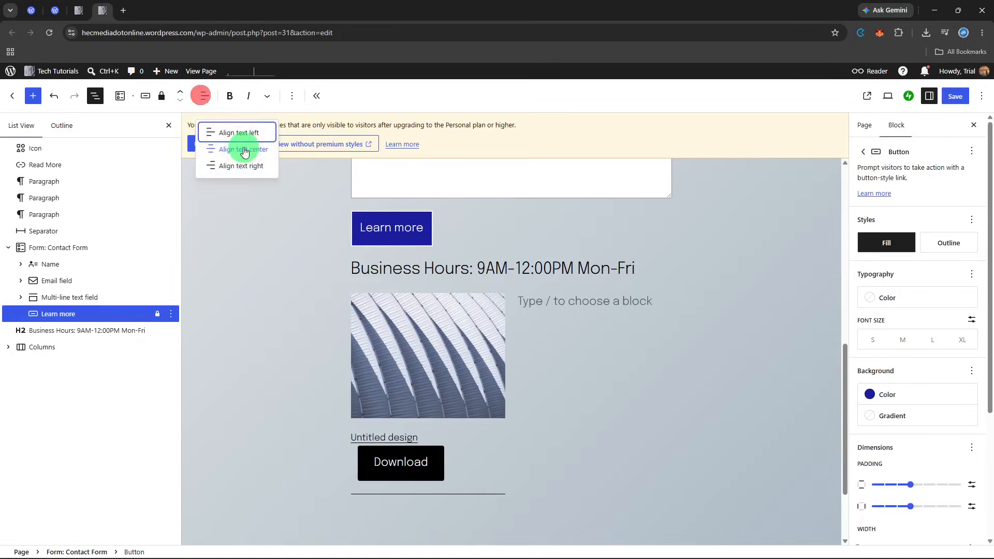
{"action": "left_click", "coordinate": [245, 150]}
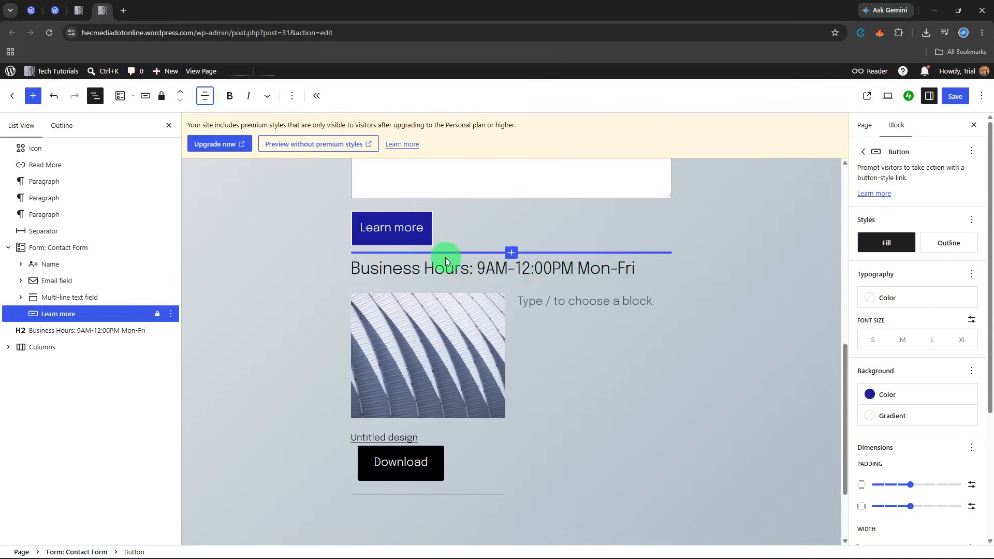
View the published "Get in touch with us" page in a new tab to check its contact form button, and return to the editor
{"action": "scroll", "coordinate": [445, 257], "scroll_direction": "up", "scroll_amount": 1}
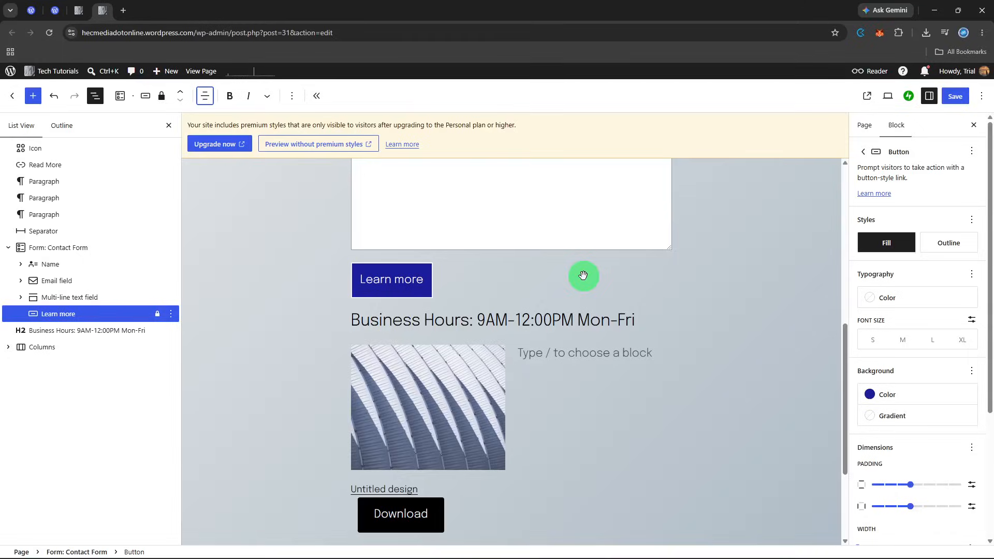
{"action": "left_click", "coordinate": [867, 97]}
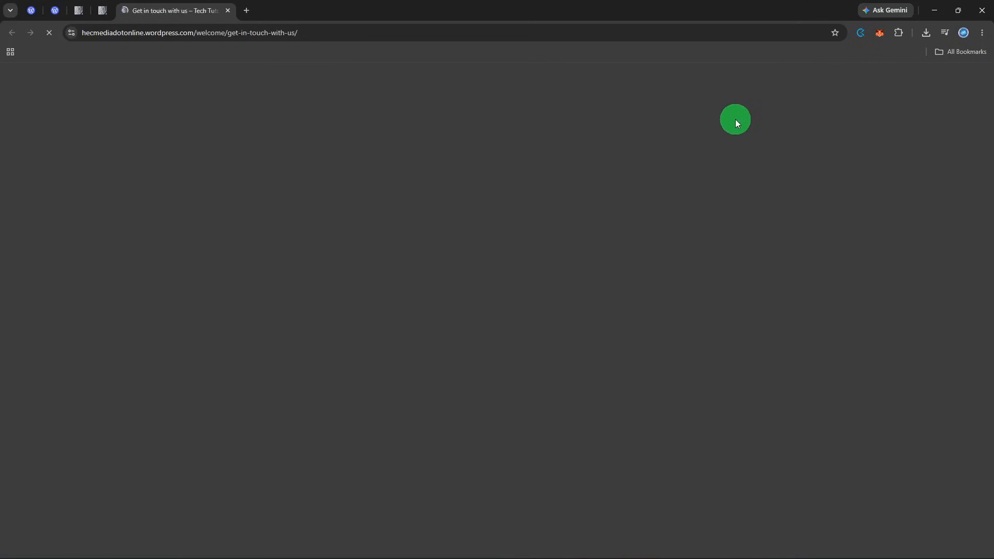
{"action": "scroll", "coordinate": [584, 186], "scroll_direction": "down", "scroll_amount": 10}
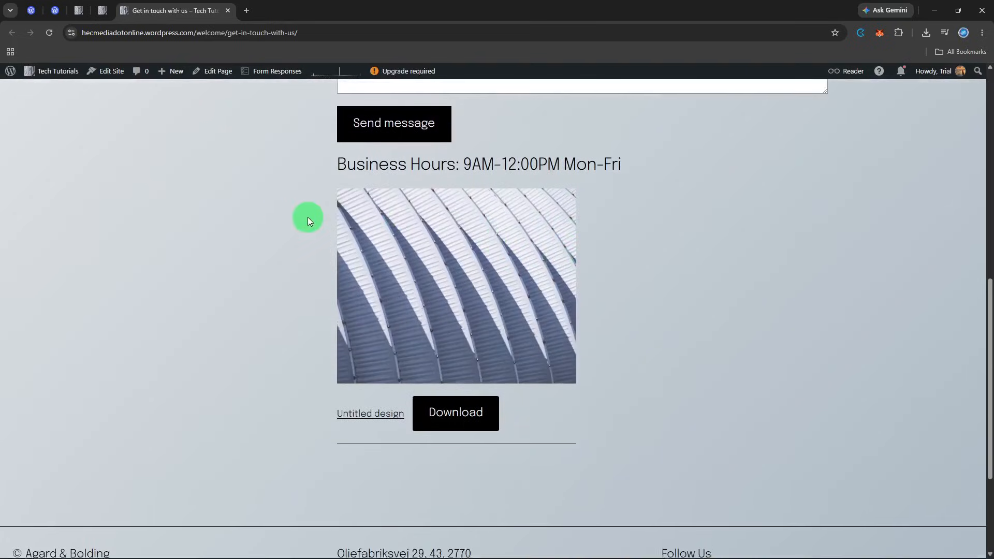
{"action": "scroll", "coordinate": [308, 217], "scroll_direction": "up", "scroll_amount": 4}
{"action": "left_click", "coordinate": [227, 11]}
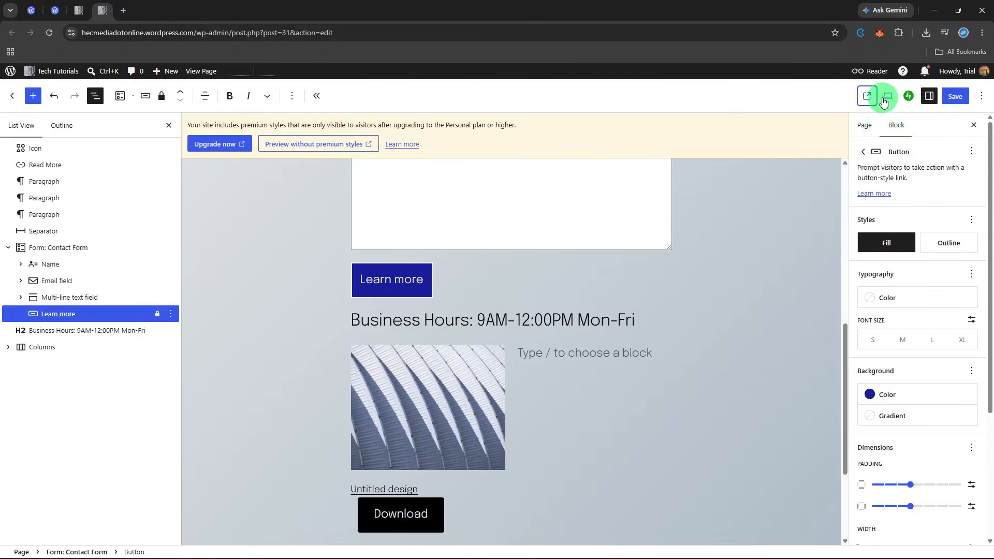
Save the pending changes to the "Get in touch with us" page and the Contact Form
{"action": "left_click", "coordinate": [955, 97]}
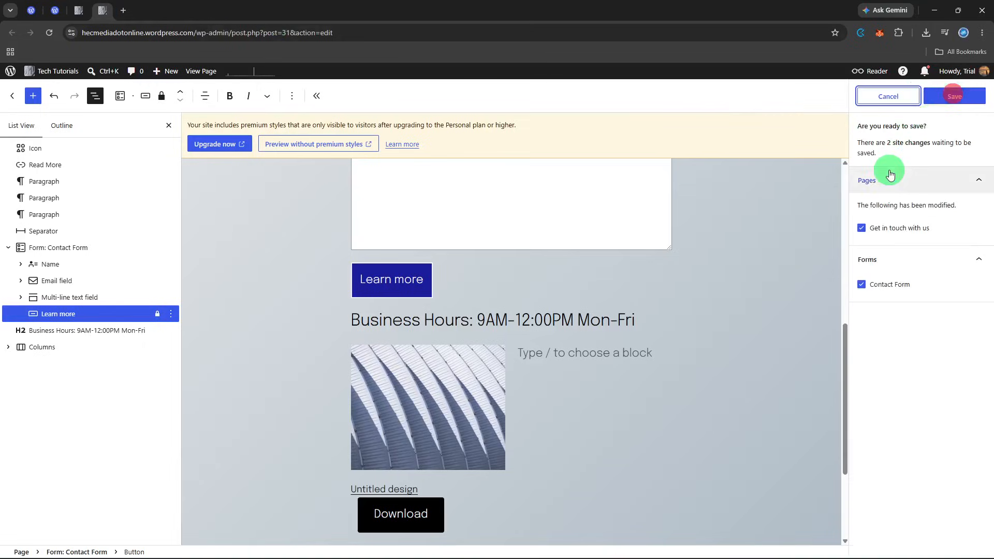